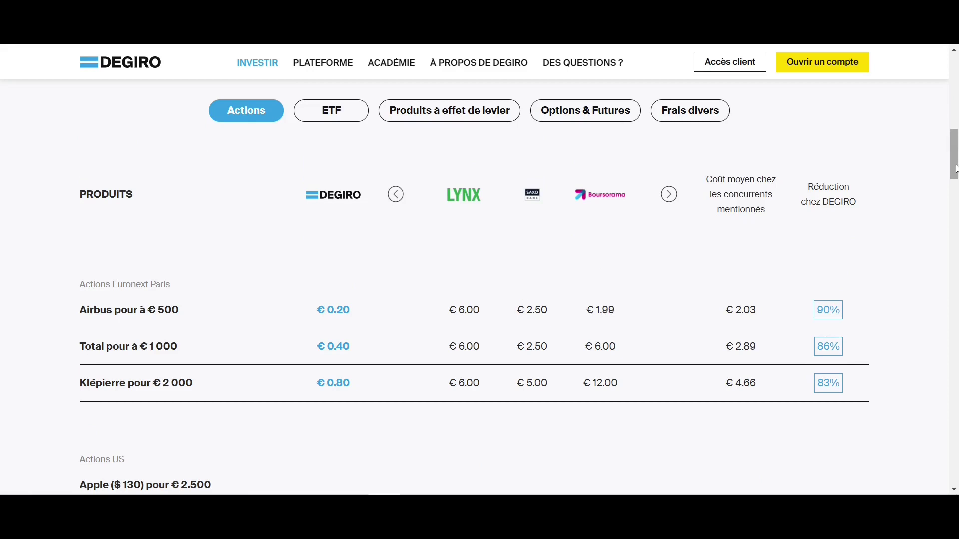
pyautogui.moveTo(955, 169); pyautogui.dragTo(955, 94)
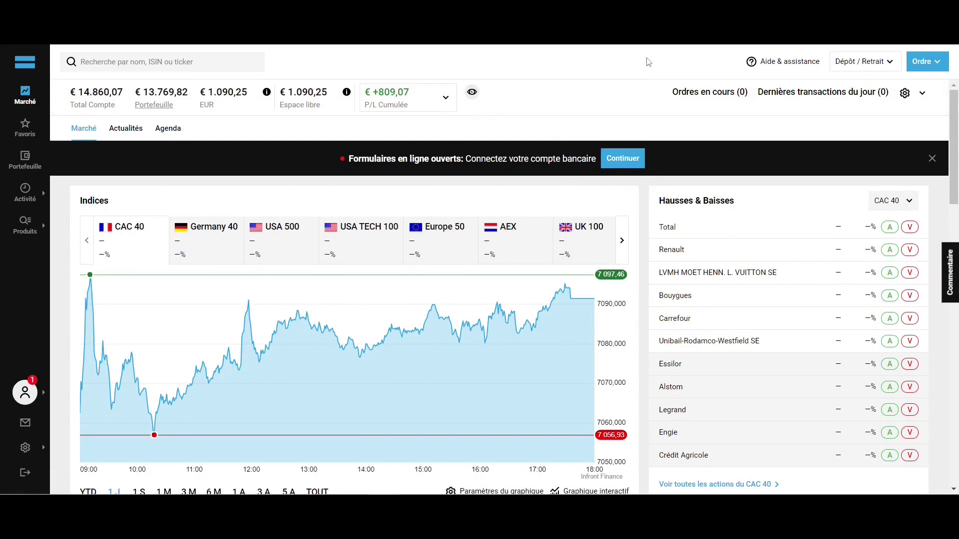
# Show the options for depositing to and withdrawing from the account, and close them without choosing one.
pyautogui.click(809, 70)
pyautogui.click(854, 66)
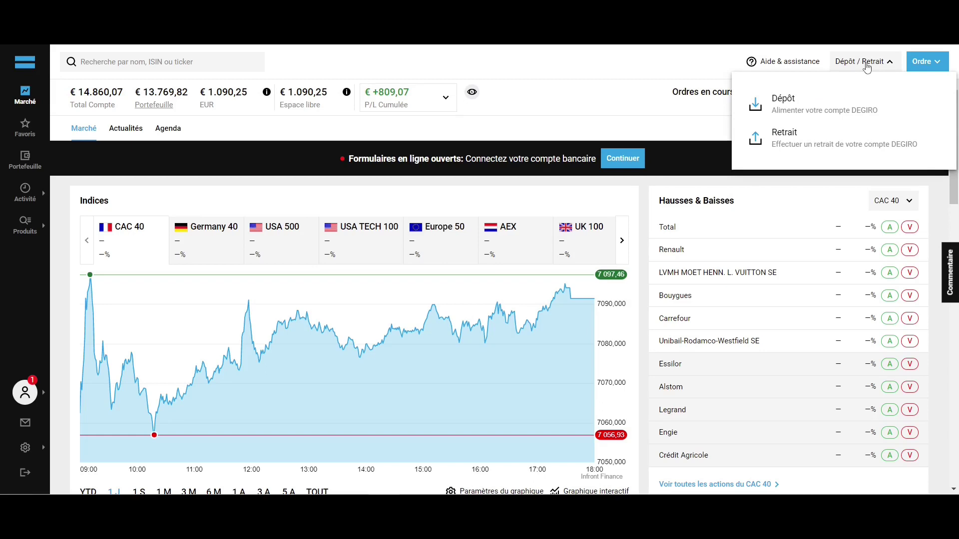
pyautogui.click(867, 65)
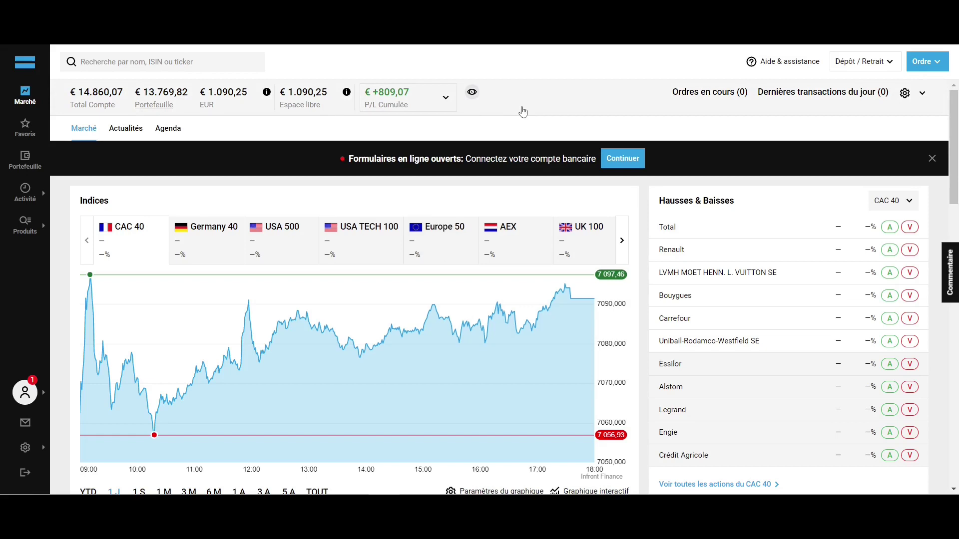
# Look through the news, agenda and currencies of the market overview, and review the list of favourite stocks.
pyautogui.scroll(-6, 639, 204)
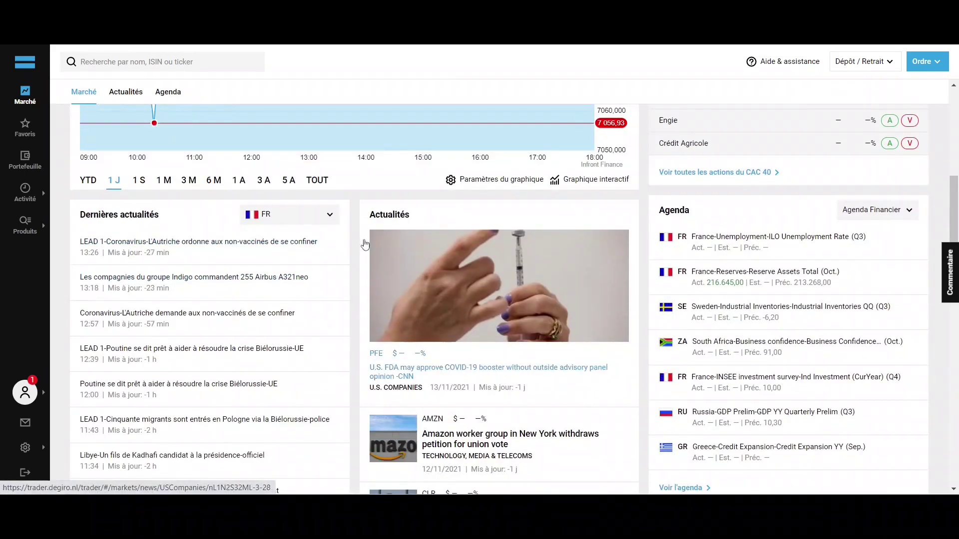
pyautogui.scroll(-5, 364, 242)
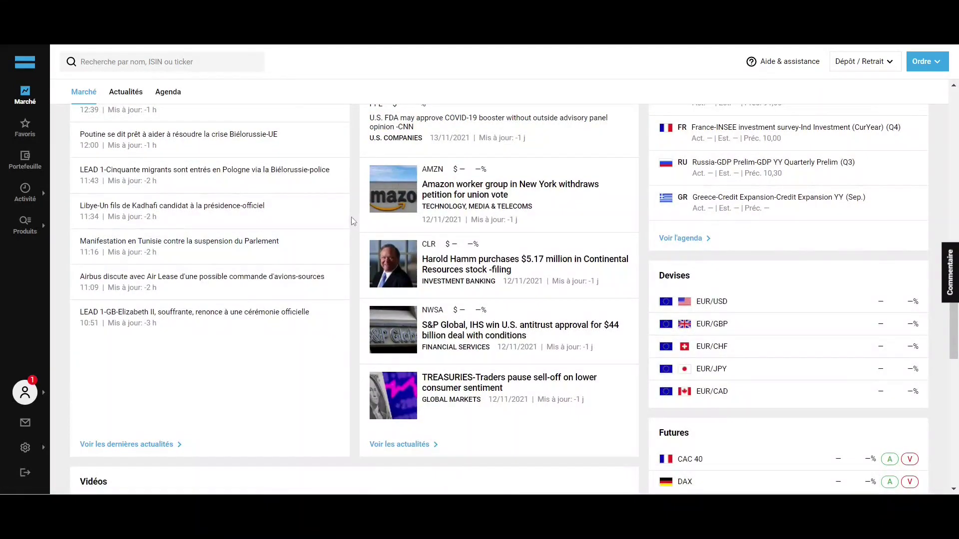
pyautogui.click(25, 128)
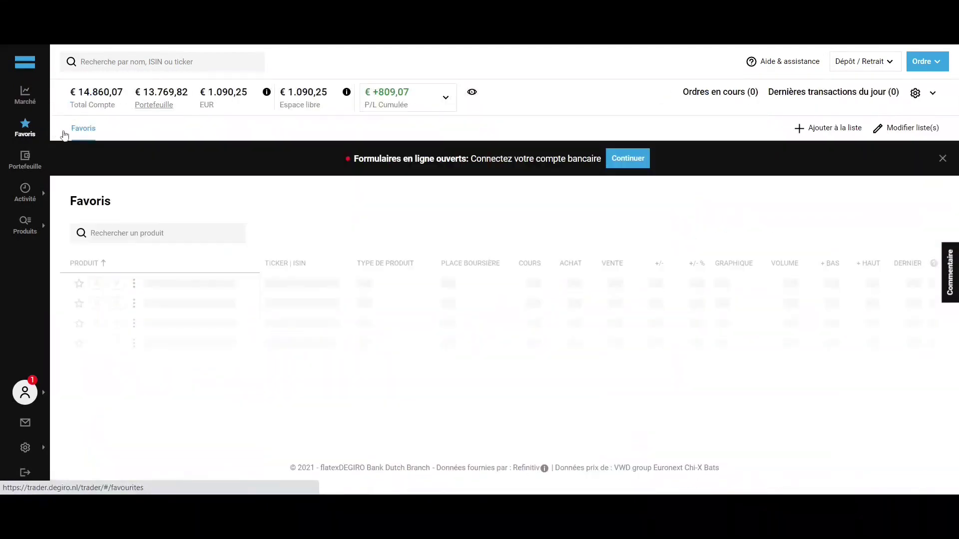
pyautogui.scroll(-3, 277, 195)
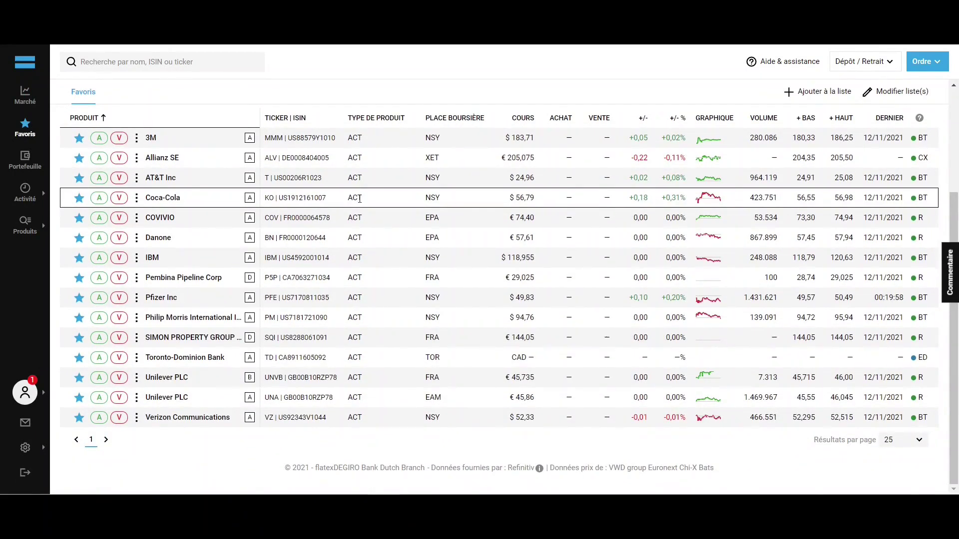
pyautogui.scroll(3, 150, 185)
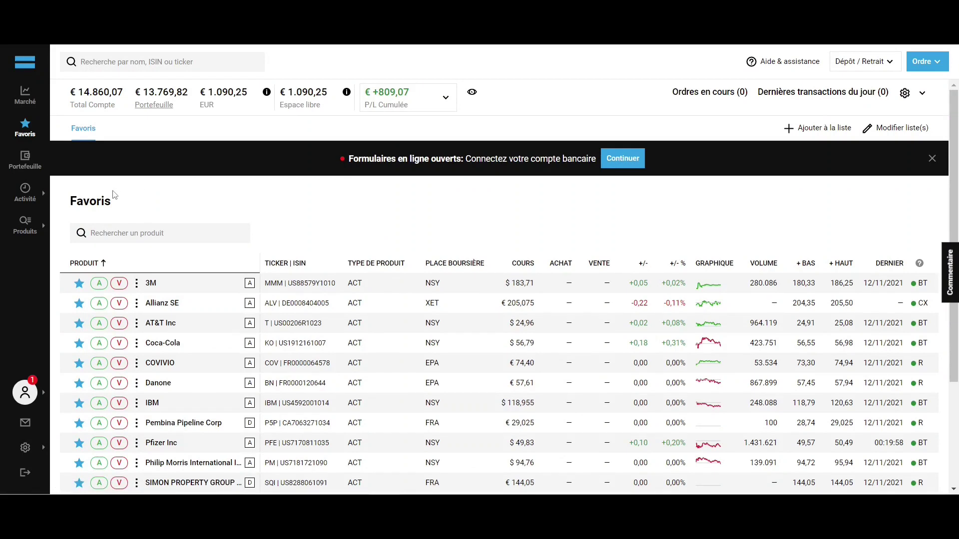
# Browse the stock products by country and list all stocks for France.
pyautogui.moveTo(19, 238)
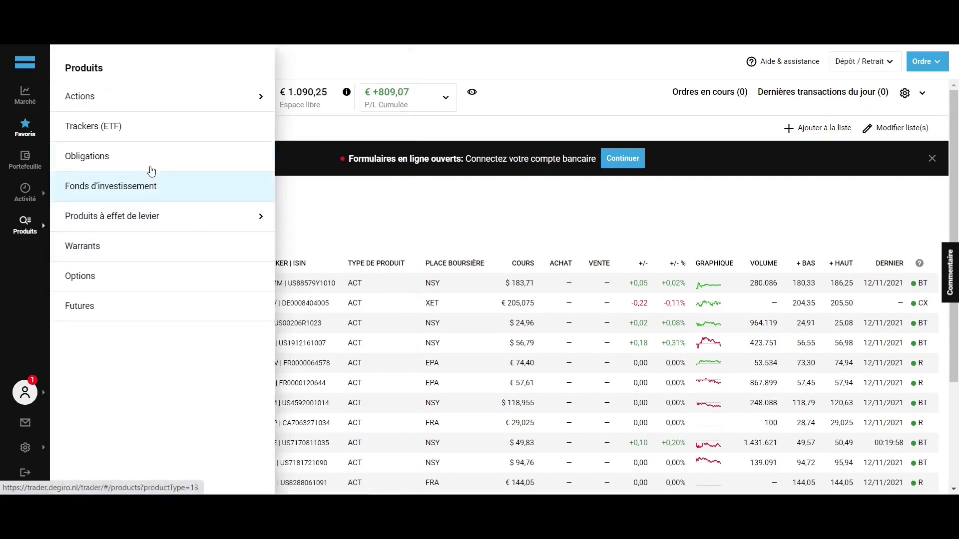
pyautogui.moveTo(172, 97)
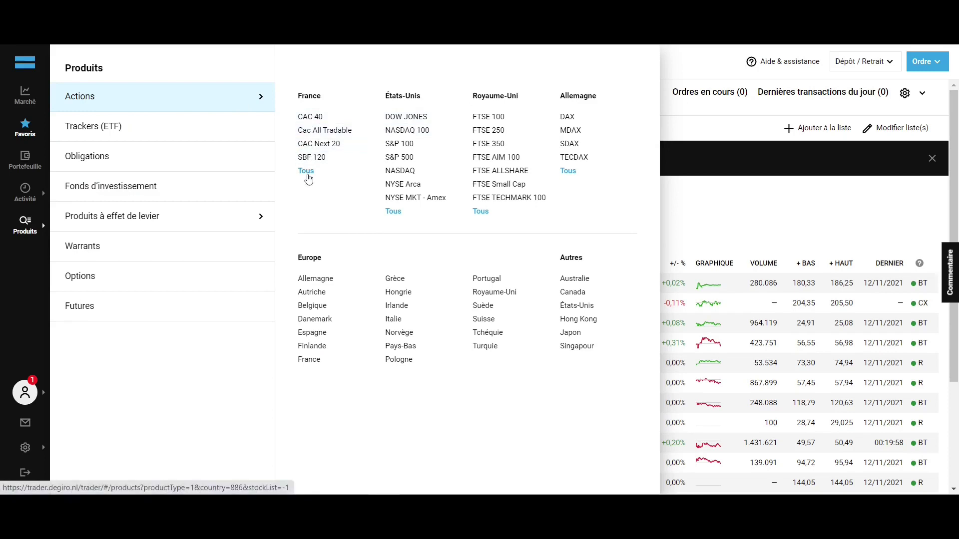
pyautogui.click(307, 171)
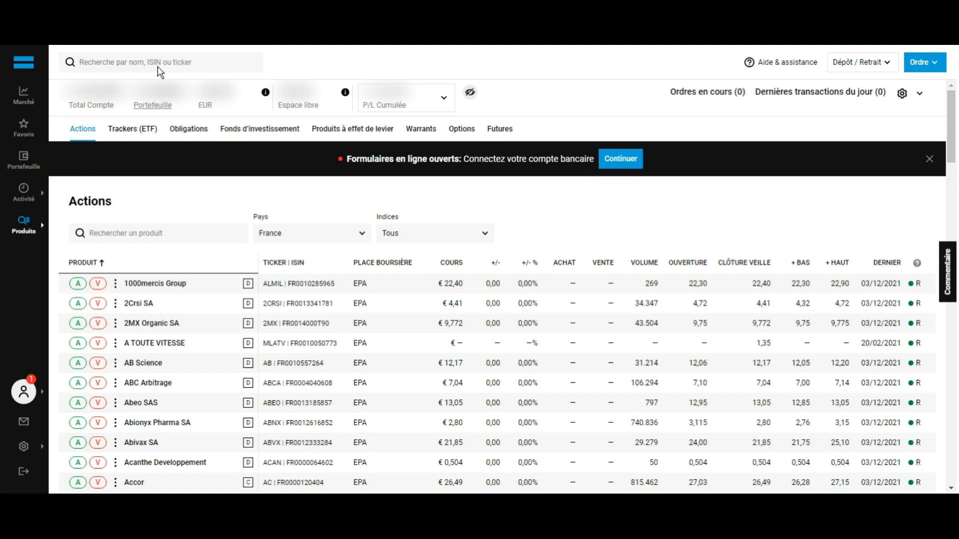
# Search for "Innate Pharma" and open the page of its Euronext Paris (EPA) listing.
pyautogui.click(186, 68)
pyautogui.write('Innate Pharma')
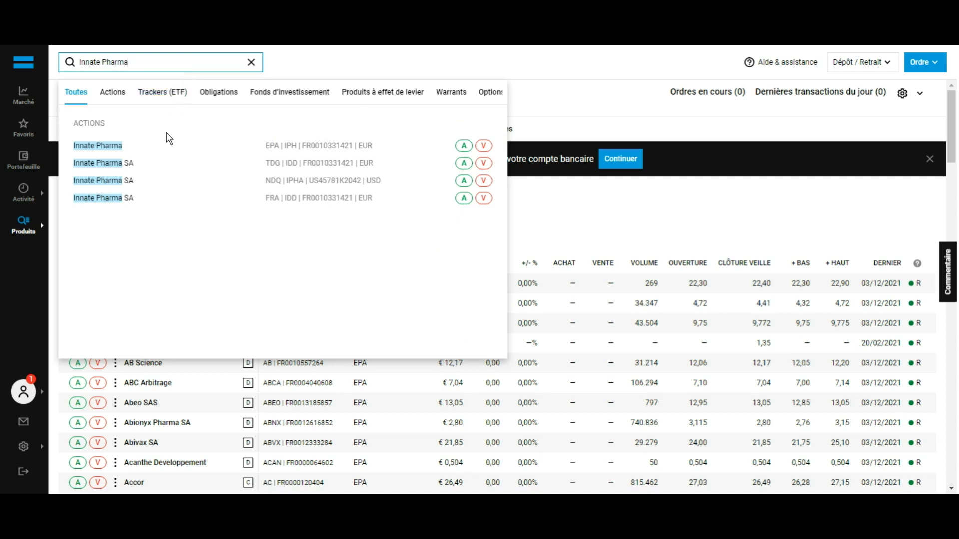
pyautogui.click(161, 152)
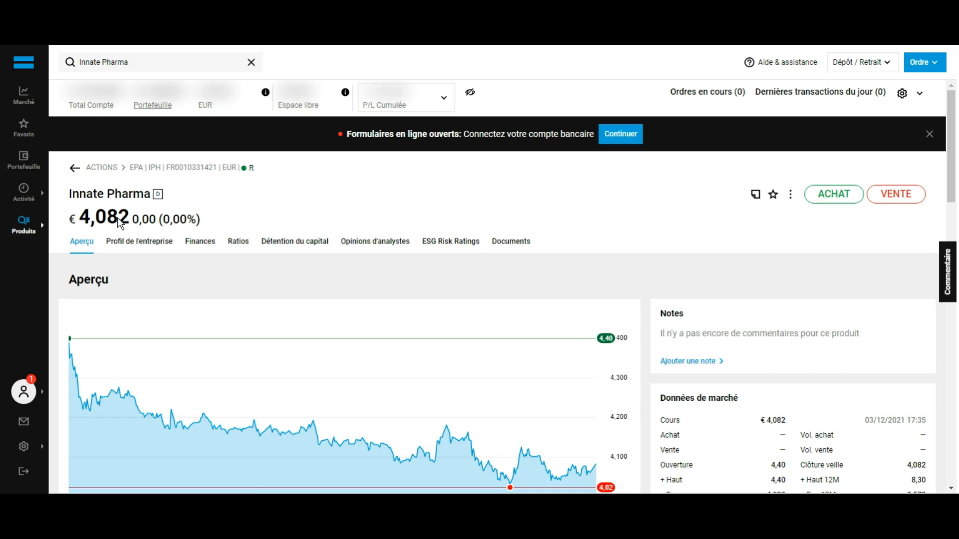
# Review Innate Pharma's price chart, news and financial figures, and return to its Aperçu overview.
pyautogui.scroll(-1, 118, 217)
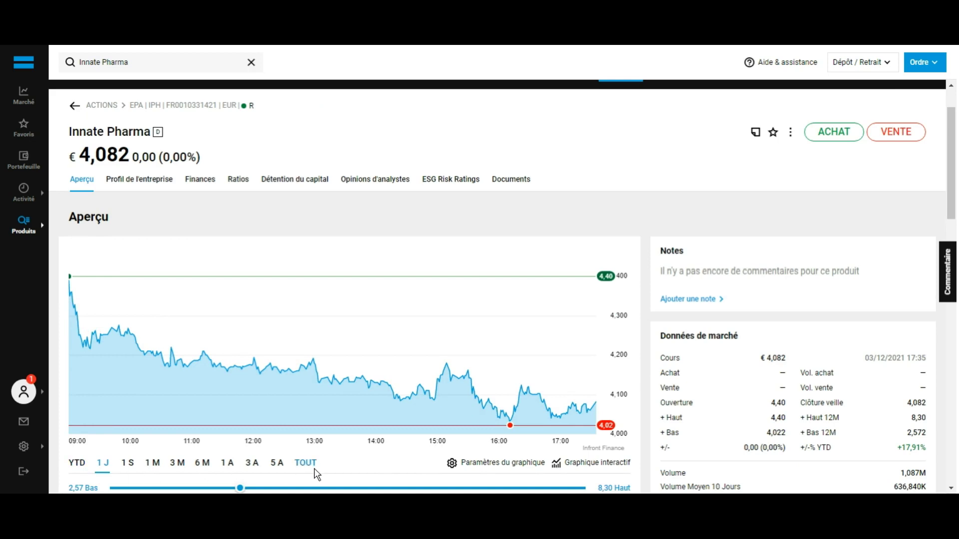
pyautogui.scroll(-4, 289, 223)
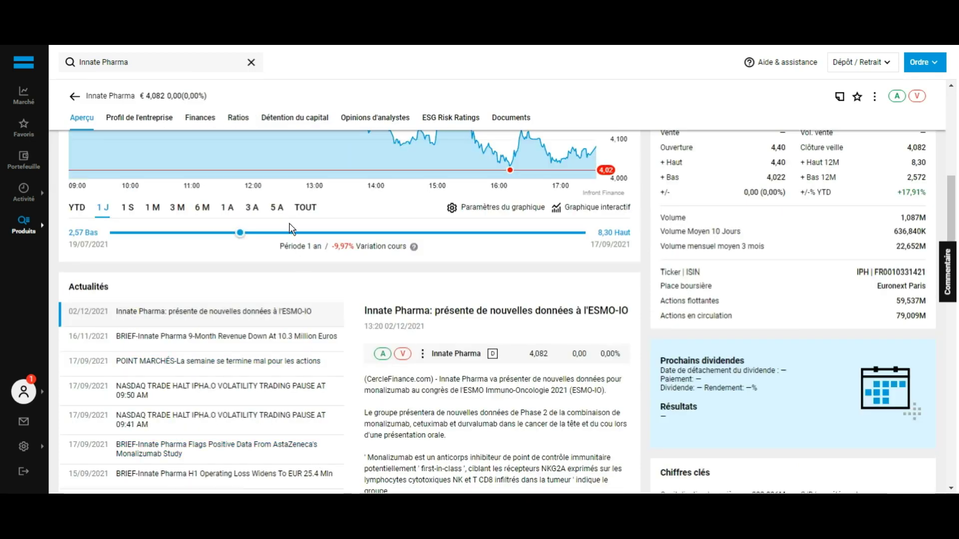
pyautogui.scroll(3, 283, 221)
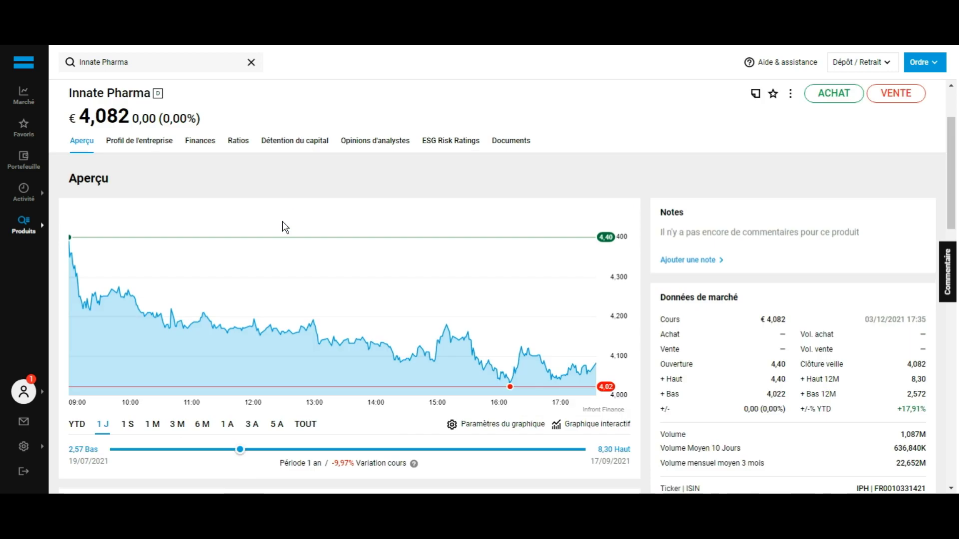
pyautogui.click(208, 147)
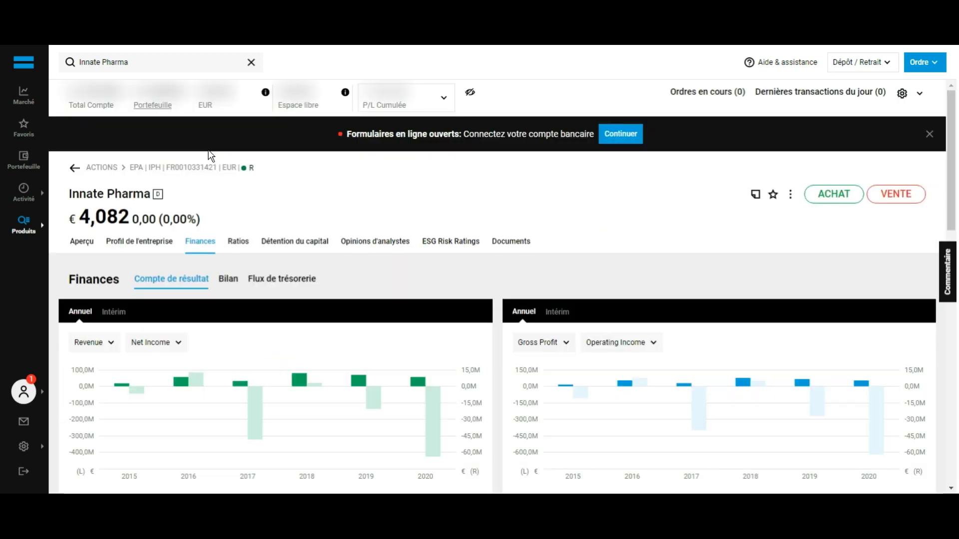
pyautogui.click(82, 242)
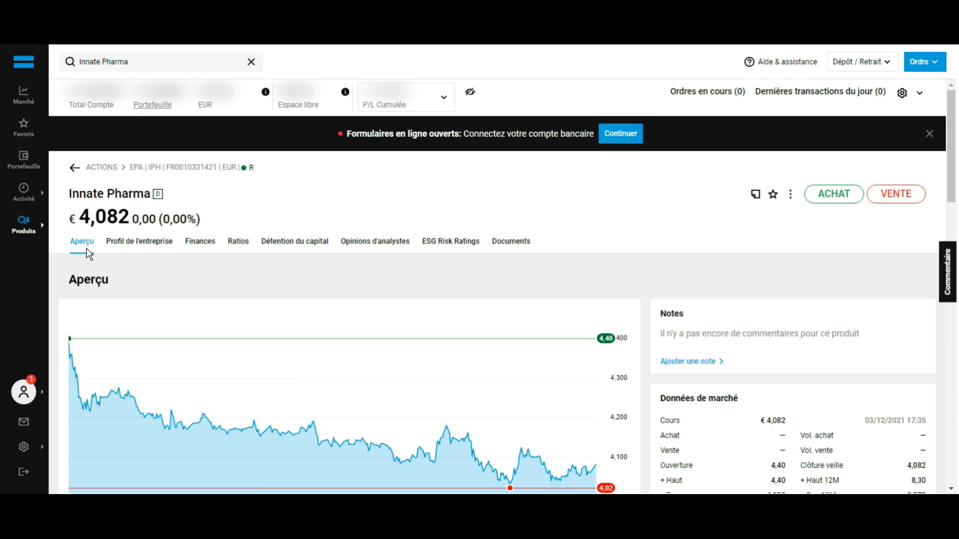
# Prepare an "Au marché" buy order for 1 Innate Pharma share, and close the order form without submitting it.
pyautogui.click(841, 200)
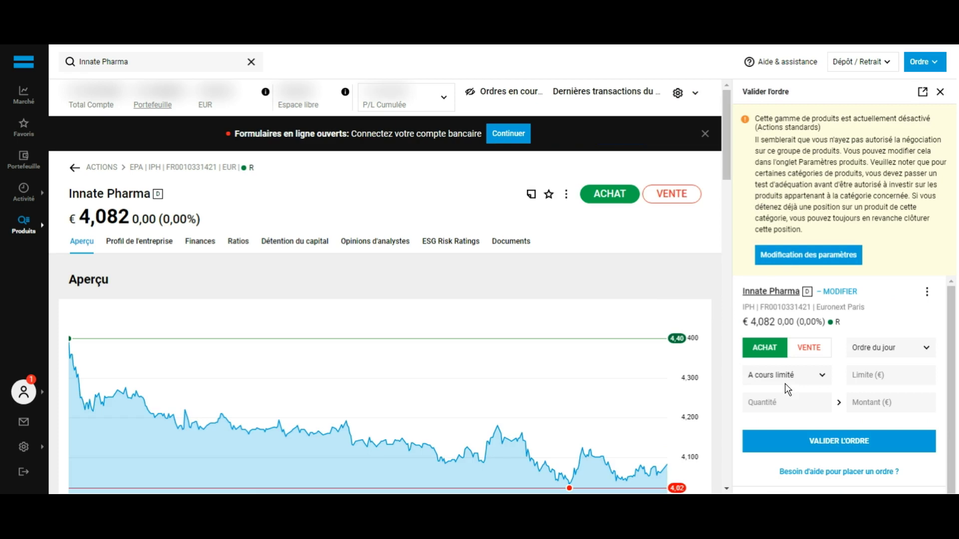
pyautogui.click(788, 382)
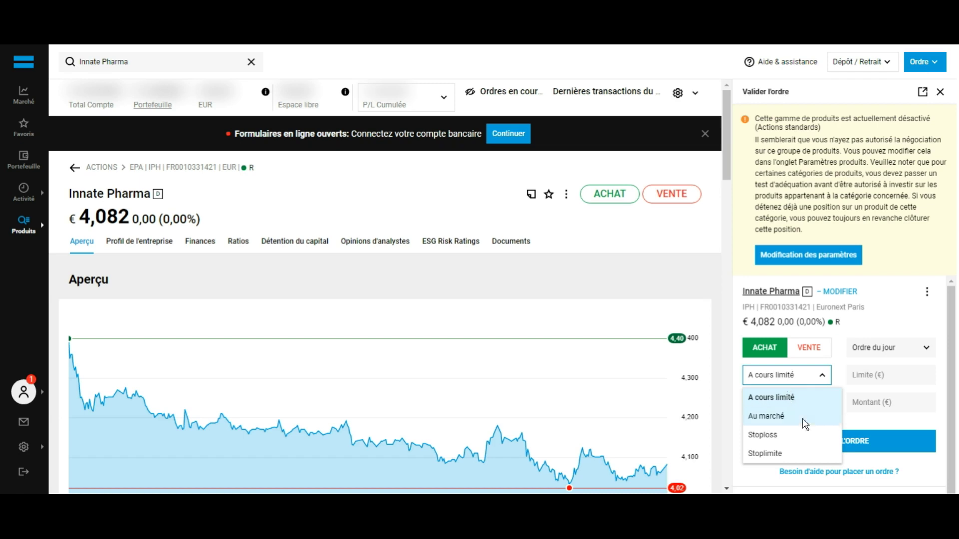
pyautogui.click(779, 416)
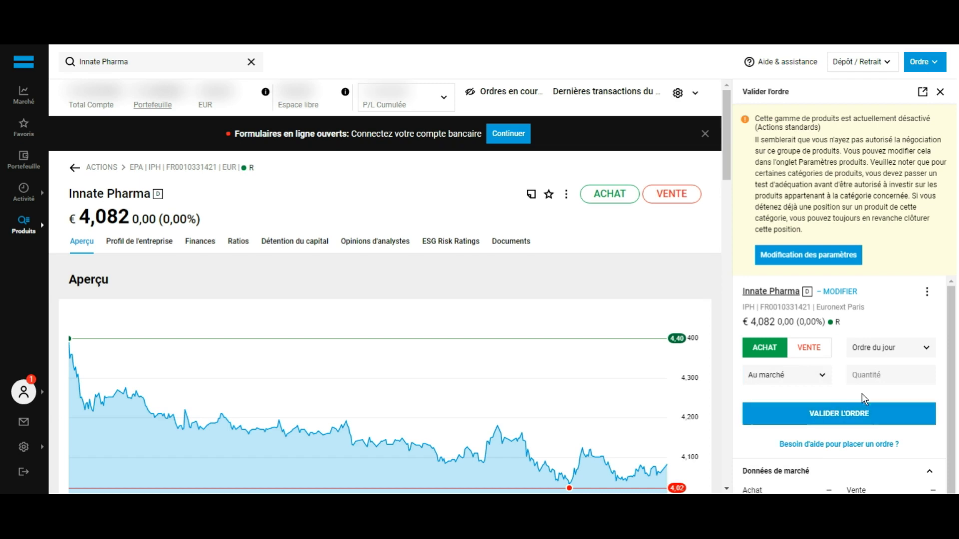
pyautogui.click(902, 383)
pyautogui.write('1')
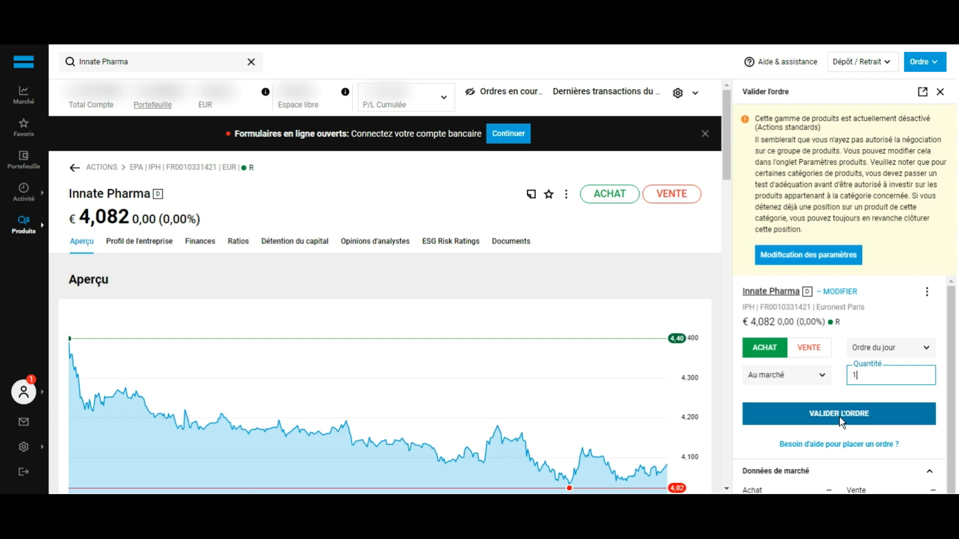
pyautogui.click(940, 92)
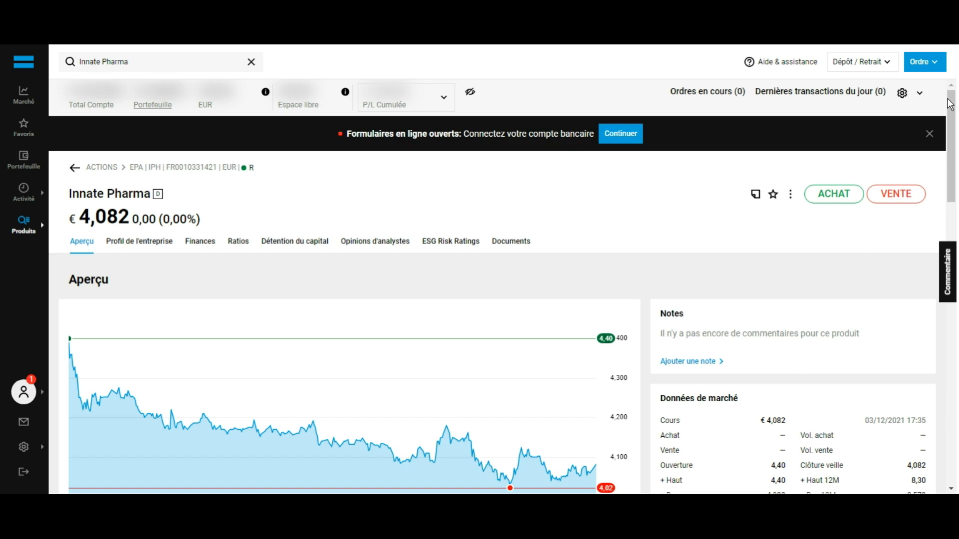
# Open the portfolio and review its open stock positions, FM compensation and upcoming dividends.
pyautogui.click(25, 165)
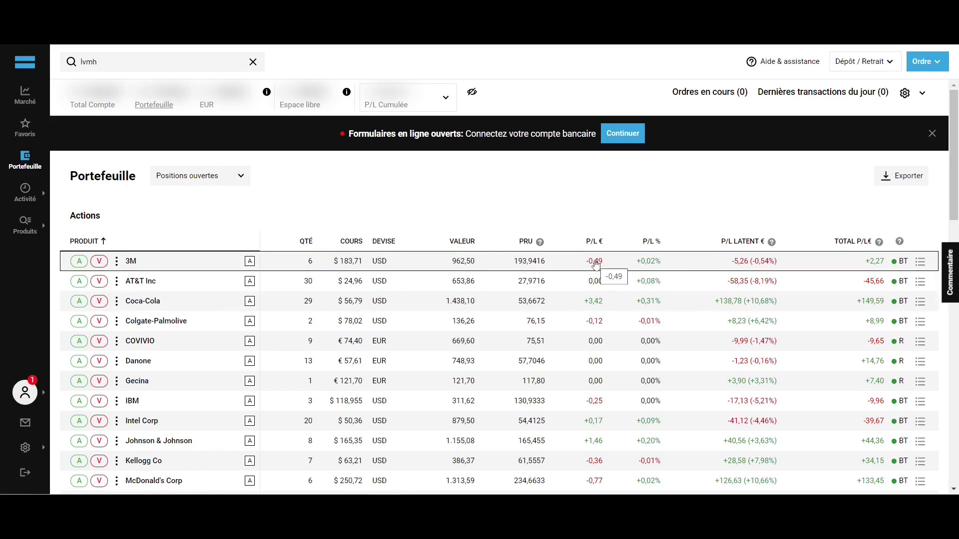
pyautogui.scroll(-8, 648, 248)
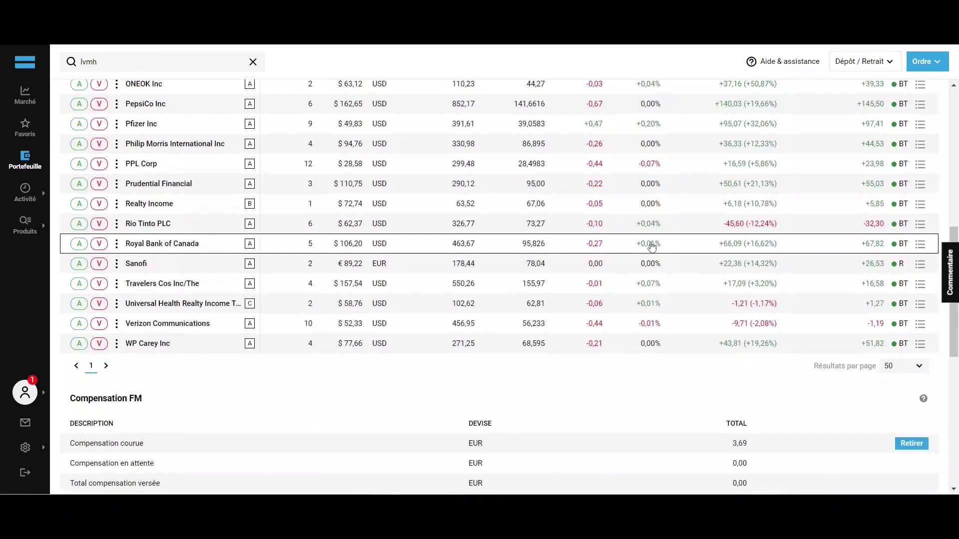
pyautogui.scroll(-8, 652, 247)
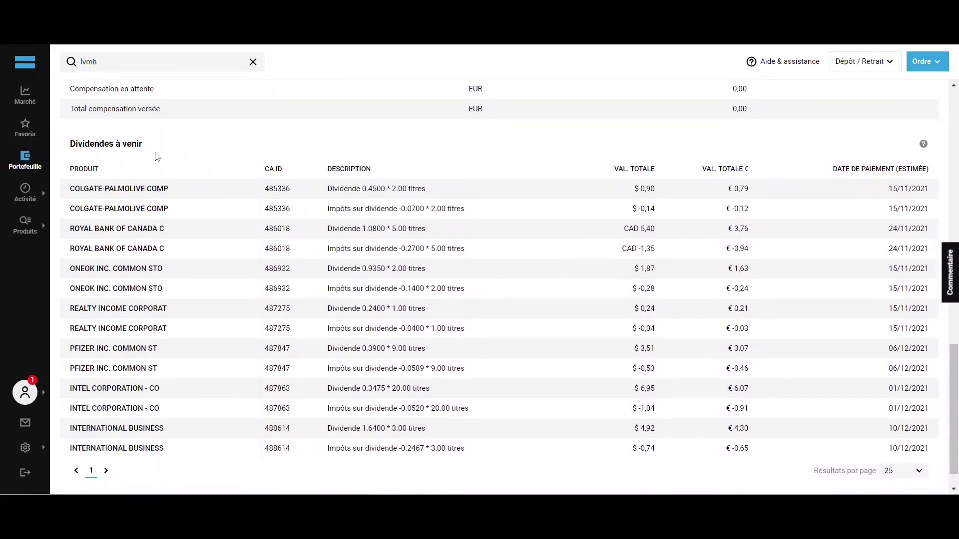
pyautogui.scroll(20, 157, 157)
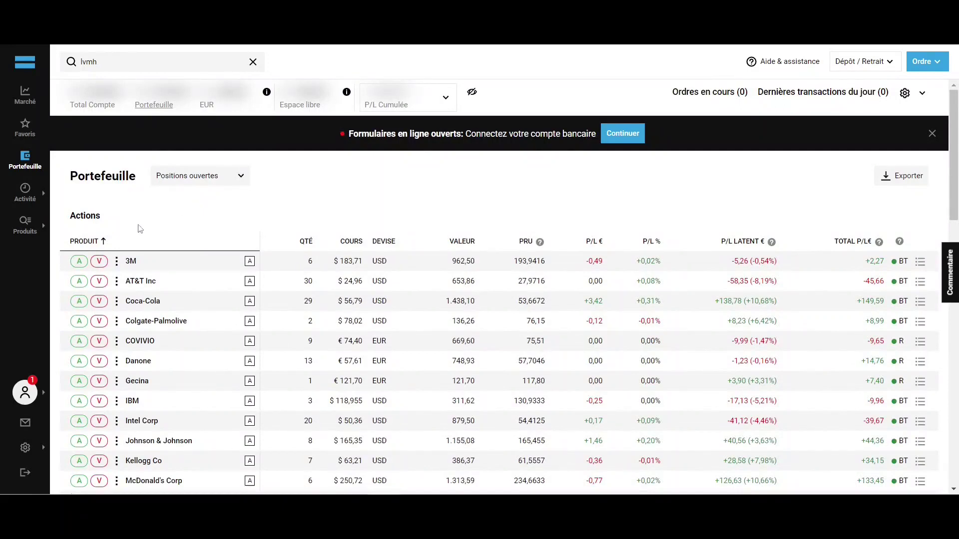
# Fill in a sell order for the 3M position with order type "Au marché" and quantity 1.
pyautogui.click(100, 262)
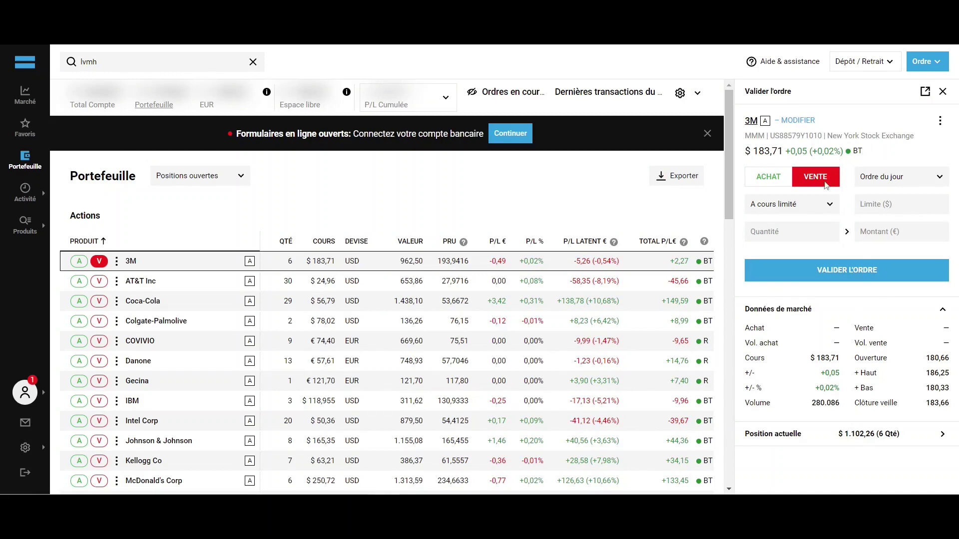
pyautogui.click(817, 209)
pyautogui.click(804, 245)
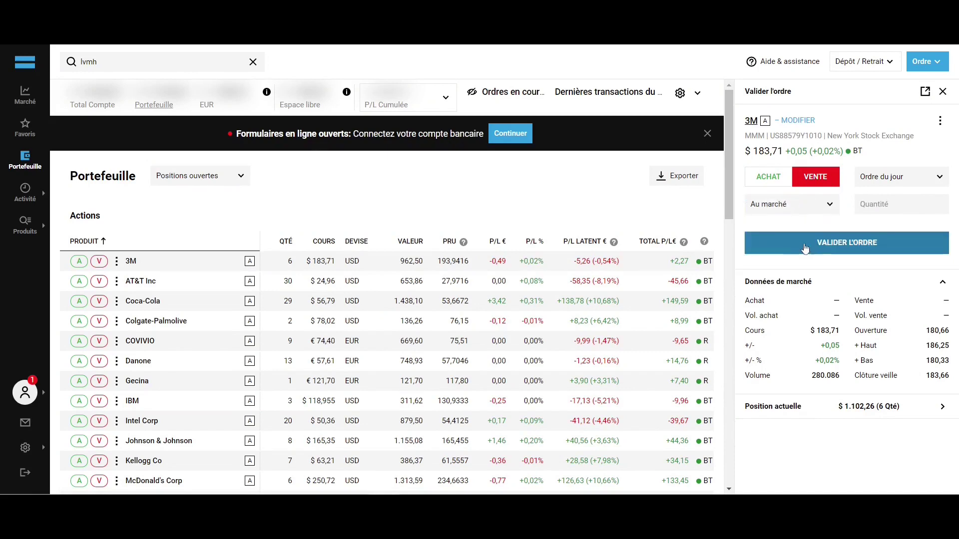
pyautogui.click(881, 203)
pyautogui.write('1')
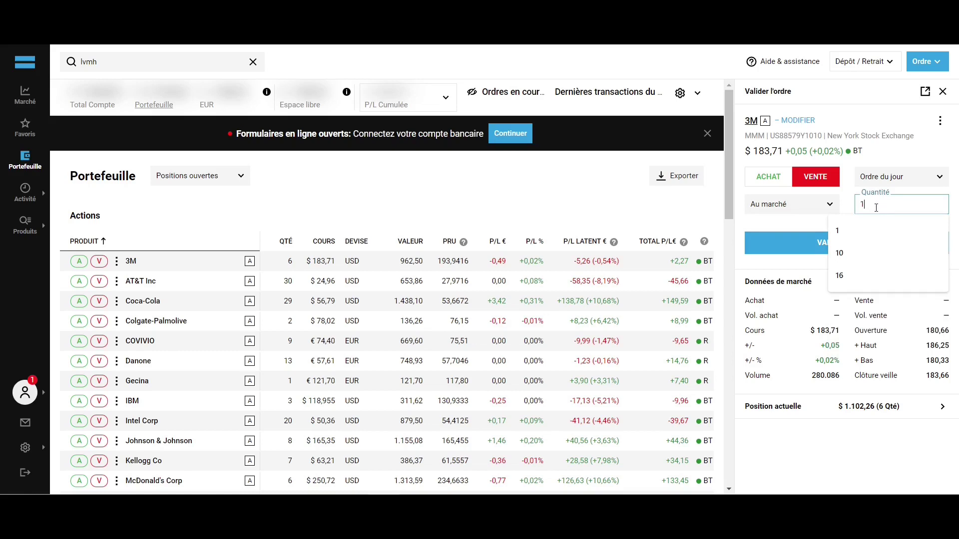
pyautogui.click(849, 198)
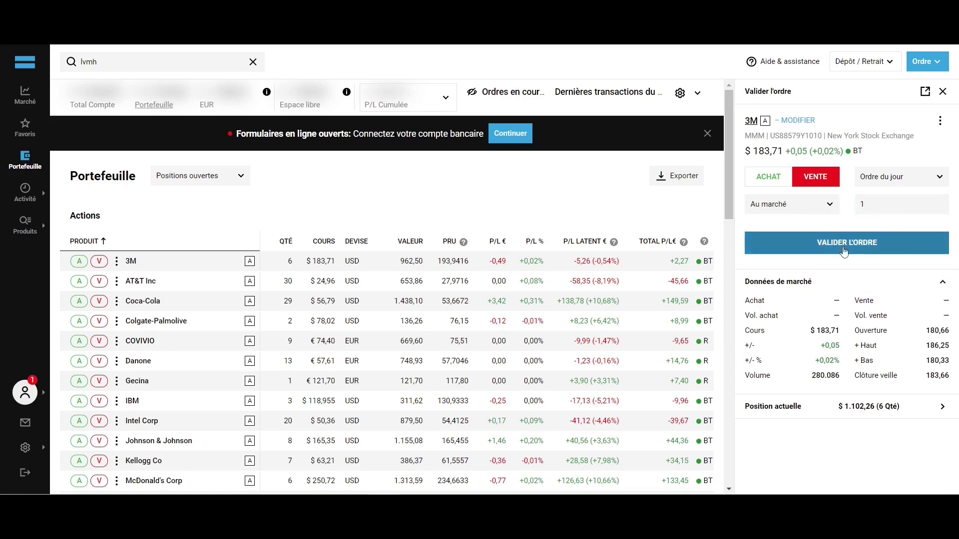